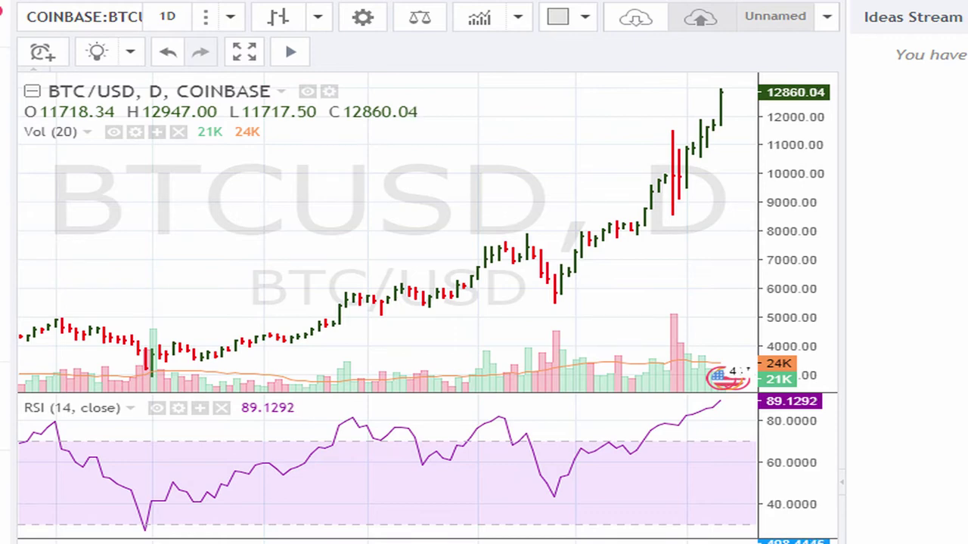
Draw a rectangle around the dip candle near 5800 on the BTC/USD daily chart
{"action": "left_click_drag", "start_coordinate": [545, 283], "coordinate": [579, 302]}
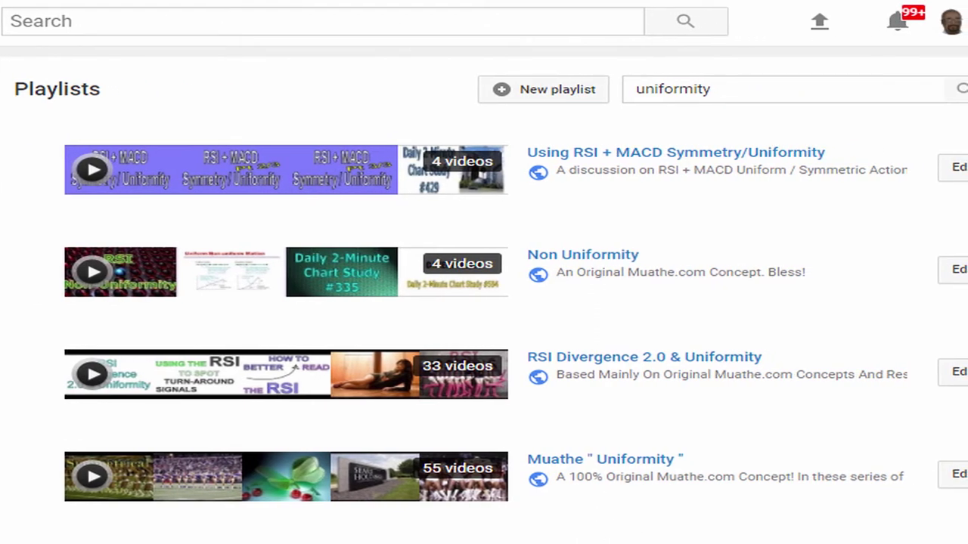
Box the bottom Uniformity playlist title and the RSI + MACD Symmetry/Uniformity title
{"action": "mouse_move", "coordinate": [517, 445]}
{"action": "left_mouse_down"}
{"action": "mouse_move", "coordinate": [712, 478]}
{"action": "mouse_move", "coordinate": [706, 473]}
{"action": "left_mouse_up"}
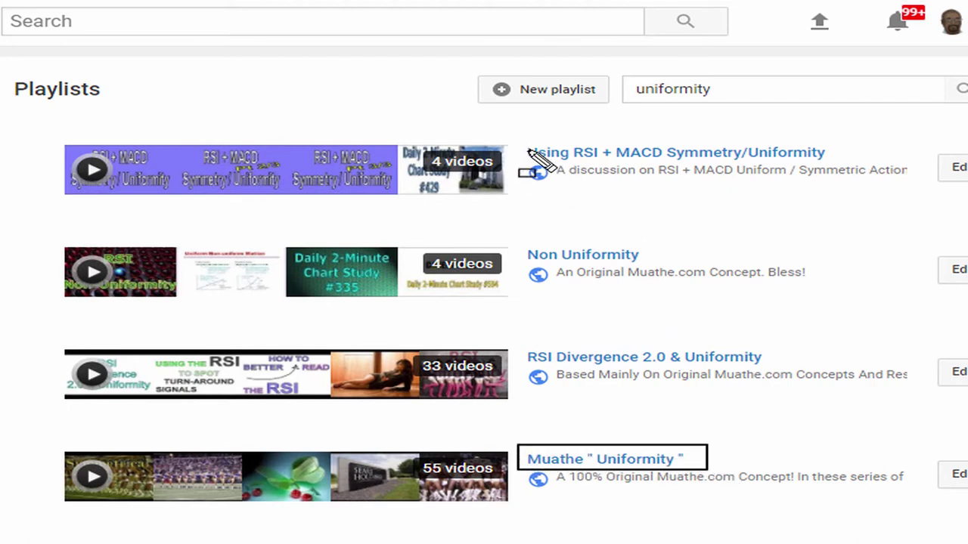
{"action": "left_click_drag", "start_coordinate": [519, 137], "coordinate": [842, 162]}
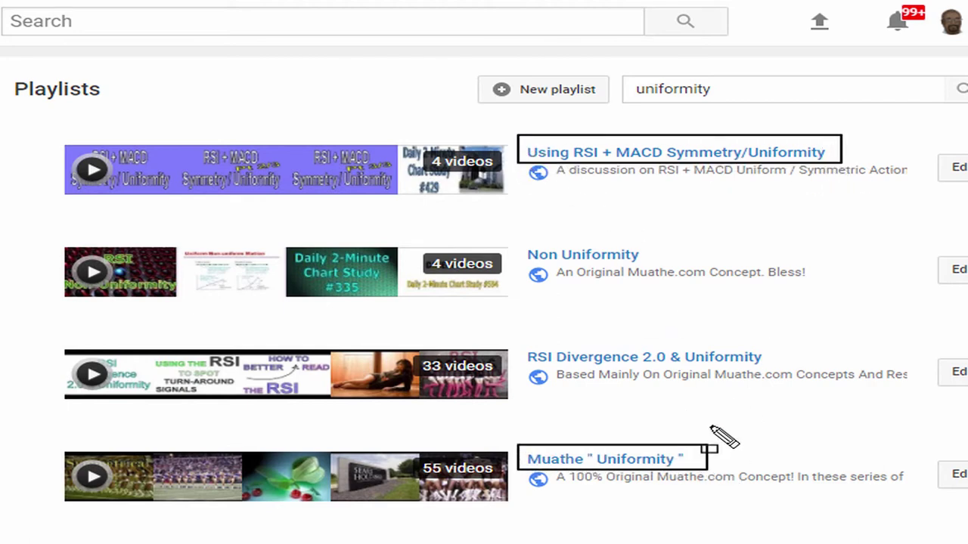
{"action": "mouse_move", "coordinate": [512, 437]}
{"action": "left_mouse_down"}
{"action": "mouse_move", "coordinate": [715, 460]}
{"action": "mouse_move", "coordinate": [710, 471]}
{"action": "left_mouse_up"}
{"action": "mouse_move", "coordinate": [518, 136]}
{"action": "left_mouse_down"}
{"action": "mouse_move", "coordinate": [787, 143]}
{"action": "mouse_move", "coordinate": [844, 163]}
{"action": "left_mouse_up"}
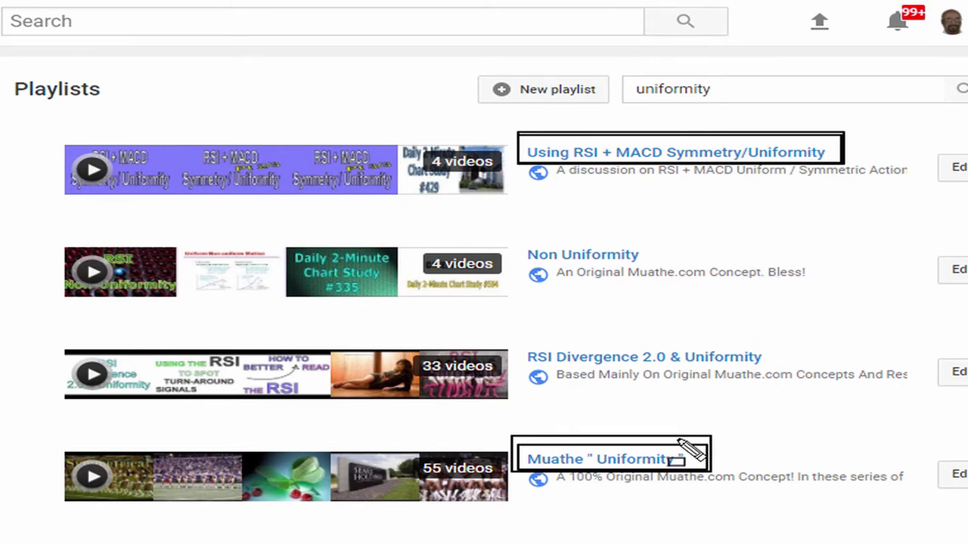
Draw arrows pointing at RSI Divergence 2.0 & Uniformity and the Non Uniformity playlists
{"action": "left_click_drag", "start_coordinate": [770, 421], "coordinate": [731, 446]}
{"action": "left_click_drag", "start_coordinate": [787, 326], "coordinate": [760, 354]}
{"action": "left_click_drag", "start_coordinate": [666, 231], "coordinate": [656, 243]}
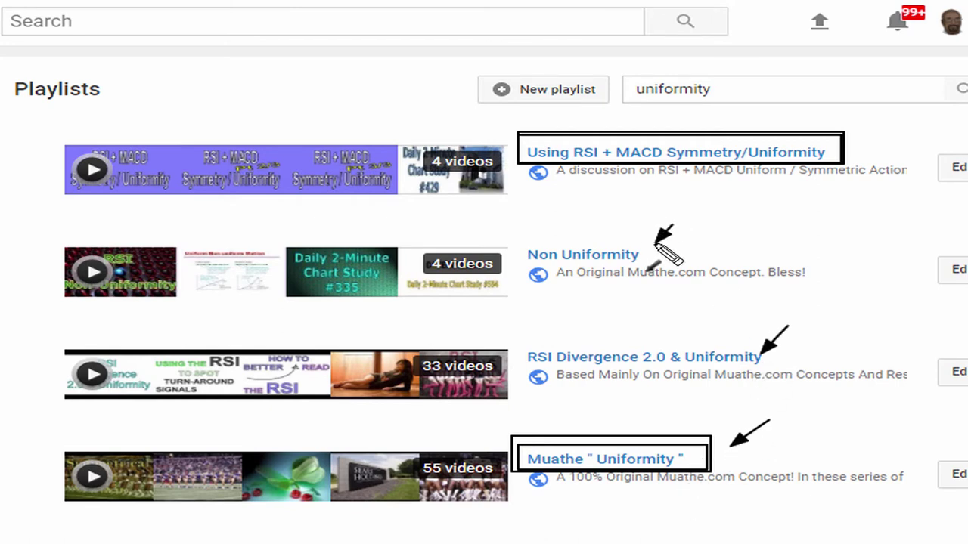
{"action": "left_click_drag", "start_coordinate": [862, 120], "coordinate": [842, 140]}
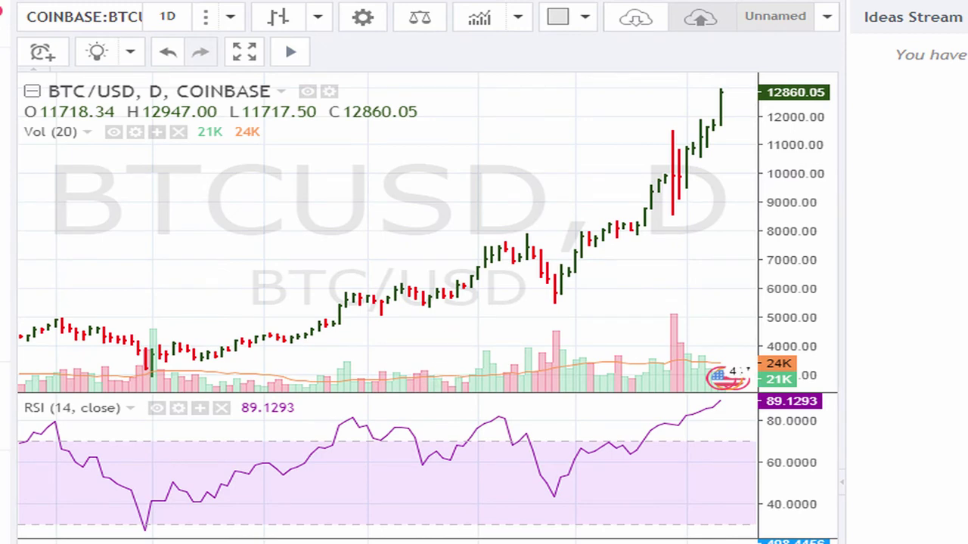
{"action": "left_click", "coordinate": [509, 235]}
{"action": "left_click", "coordinate": [553, 235]}
{"action": "left_click", "coordinate": [553, 304]}
{"action": "left_click", "coordinate": [594, 303]}
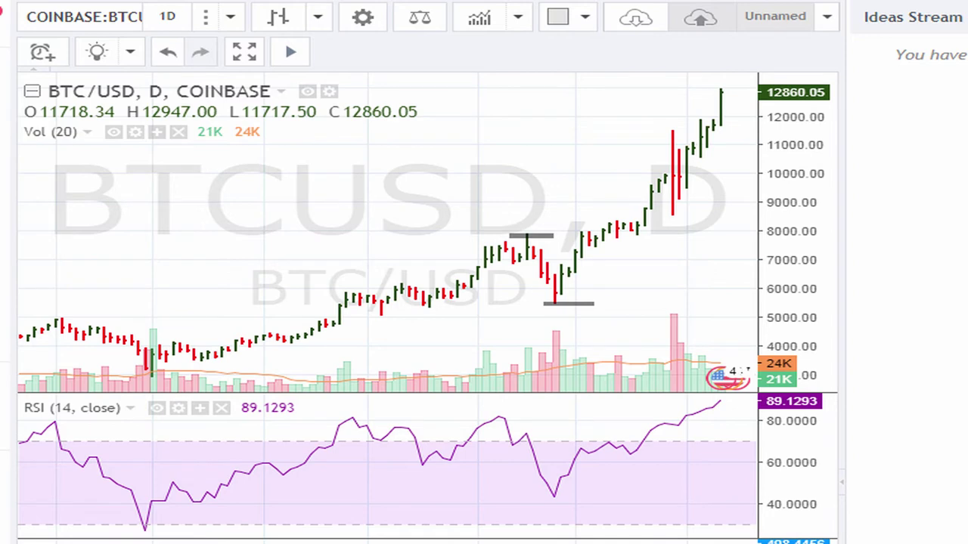
{"action": "left_click_drag", "start_coordinate": [546, 282], "coordinate": [574, 302]}
{"action": "key", "text": "Escape"}
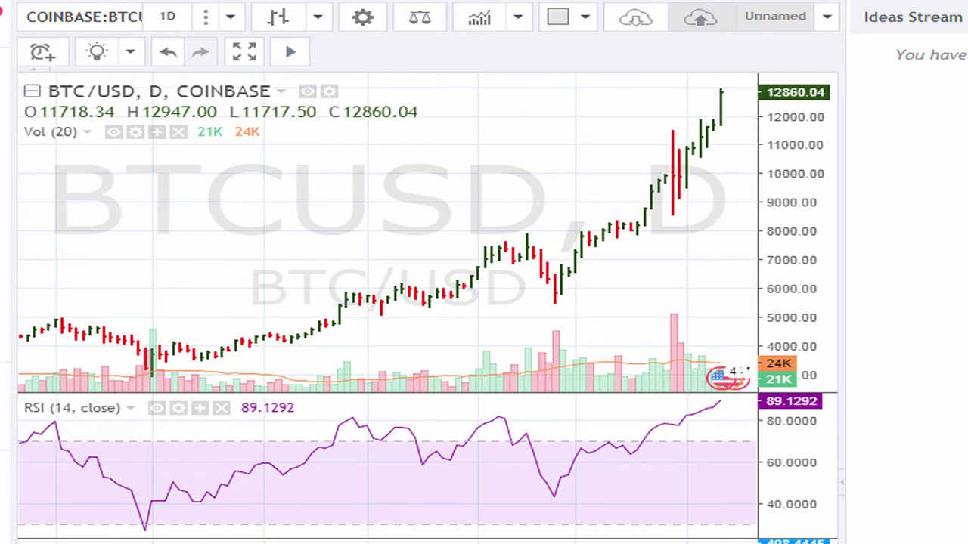
Box the early price low and draw a falling RSI trendline ending in a box
{"action": "left_click_drag", "start_coordinate": [200, 347], "coordinate": [227, 366]}
{"action": "left_click", "coordinate": [55, 424]}
{"action": "left_click", "coordinate": [223, 499]}
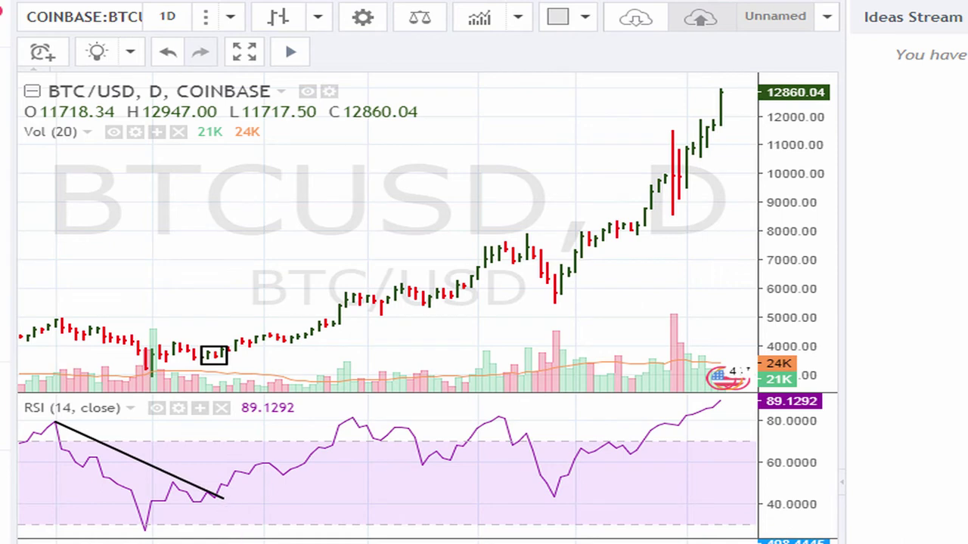
{"action": "left_click_drag", "start_coordinate": [202, 488], "coordinate": [228, 501]}
Trace the rally from 3700 to 7800 freehand and add a grey level across RSI
{"action": "mouse_move", "coordinate": [211, 348]}
{"action": "left_mouse_down"}
{"action": "mouse_move", "coordinate": [532, 237]}
{"action": "mouse_move", "coordinate": [517, 226]}
{"action": "mouse_move", "coordinate": [509, 233]}
{"action": "mouse_move", "coordinate": [547, 241]}
{"action": "mouse_move", "coordinate": [569, 263]}
{"action": "mouse_move", "coordinate": [576, 256]}
{"action": "left_mouse_up"}
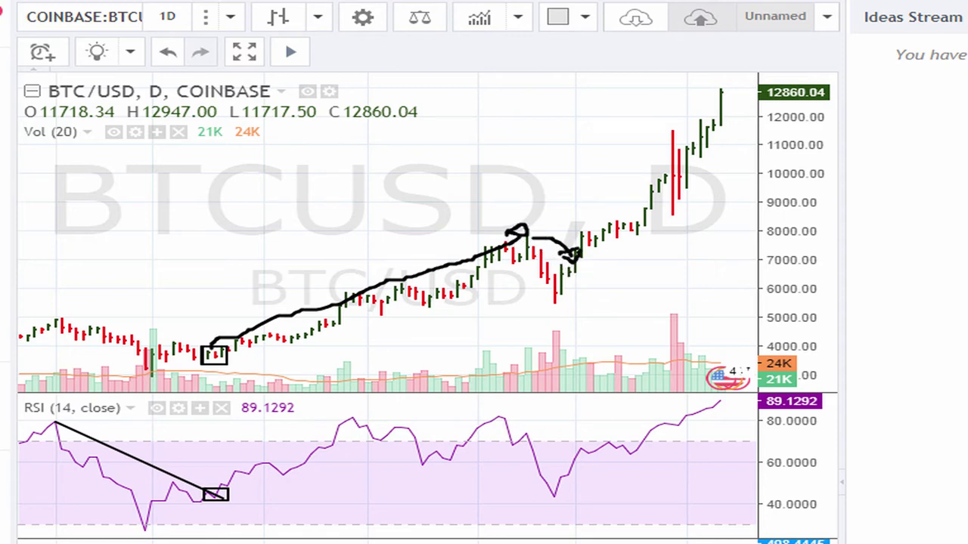
{"action": "left_click_drag", "start_coordinate": [214, 493], "coordinate": [821, 500]}
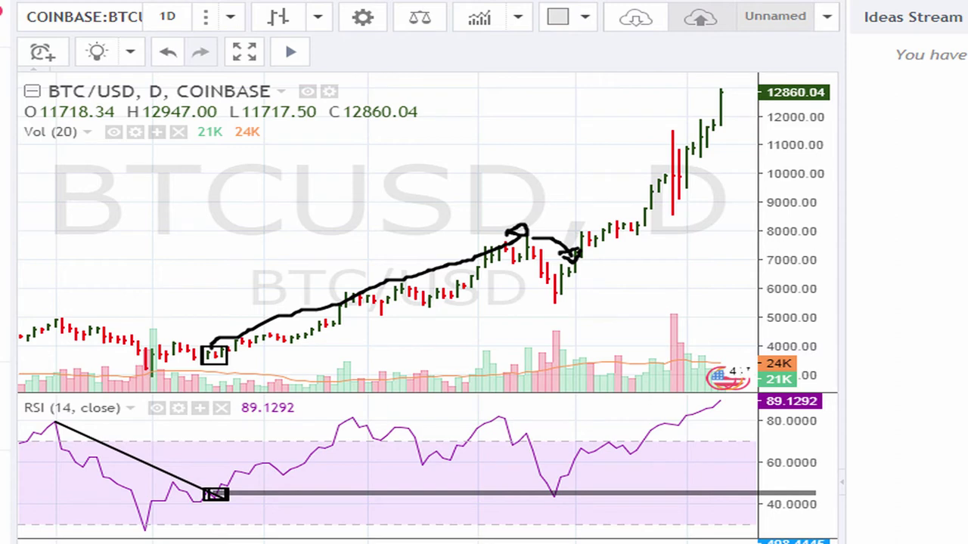
Box the RSI dip and 5800 price dip, arrow the rally, then clear all drawings
{"action": "left_click_drag", "start_coordinate": [539, 486], "coordinate": [576, 503]}
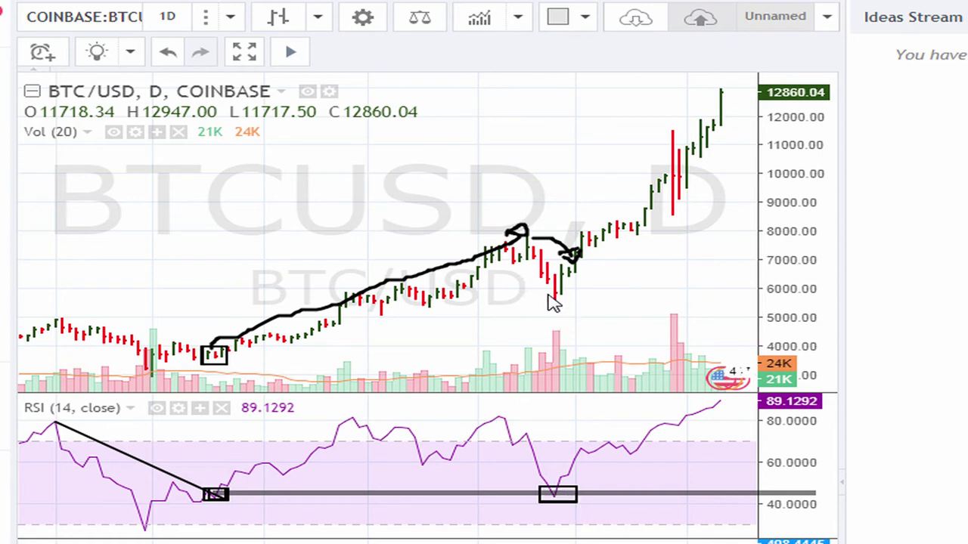
{"action": "left_click_drag", "start_coordinate": [540, 286], "coordinate": [572, 302]}
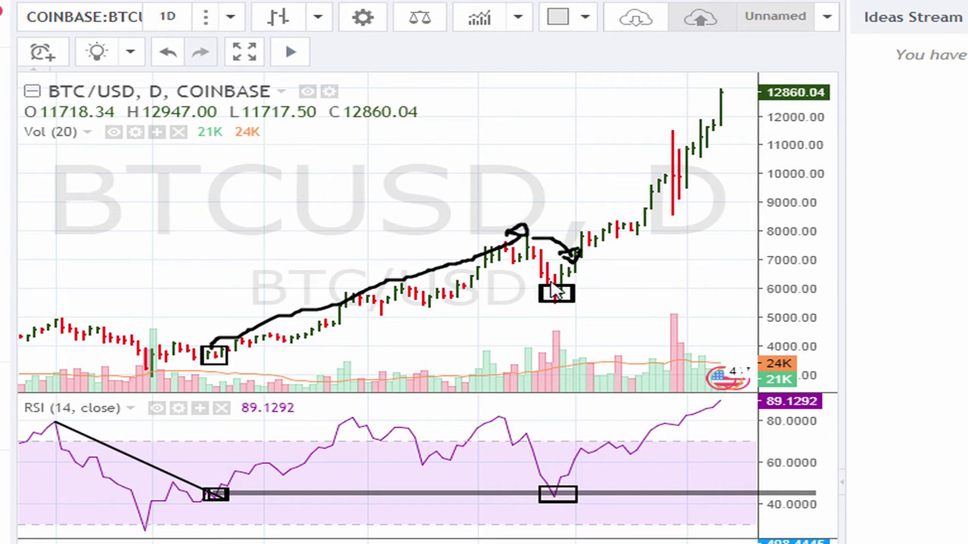
{"action": "mouse_move", "coordinate": [580, 292]}
{"action": "left_mouse_down"}
{"action": "mouse_move", "coordinate": [672, 245]}
{"action": "mouse_move", "coordinate": [738, 151]}
{"action": "left_mouse_up"}
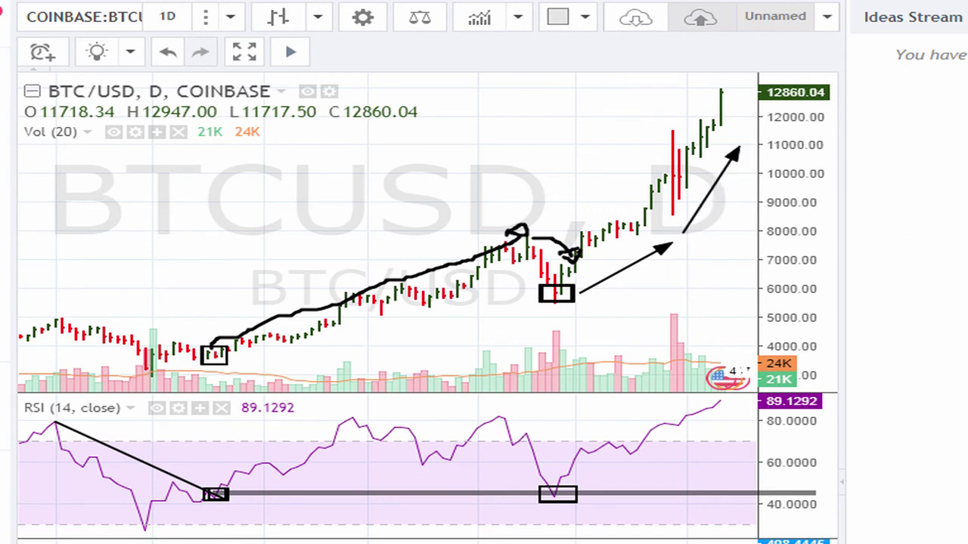
{"action": "key", "text": "Escape"}
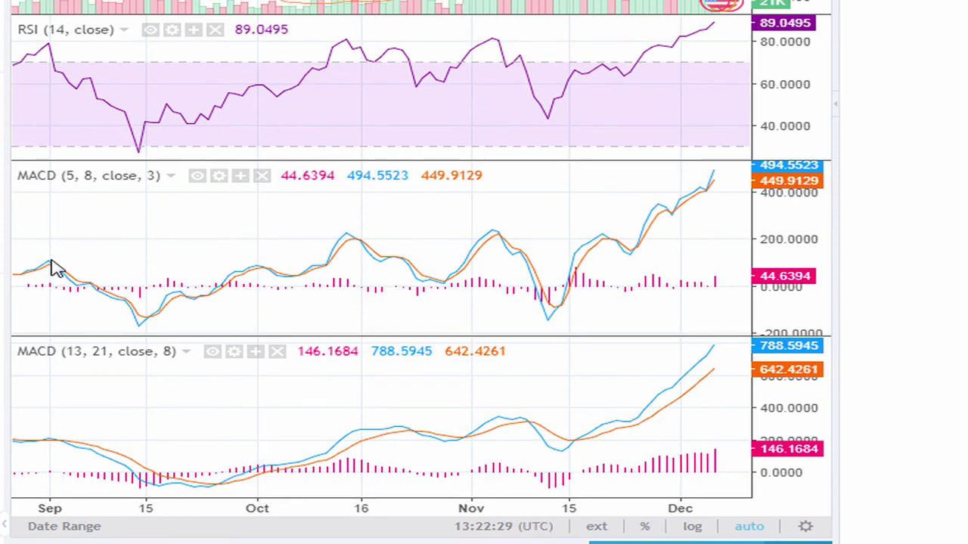
Sketch two falling trendlines along the fast MACD (5,8) and box their end
{"action": "left_click_drag", "start_coordinate": [51, 261], "coordinate": [163, 318]}
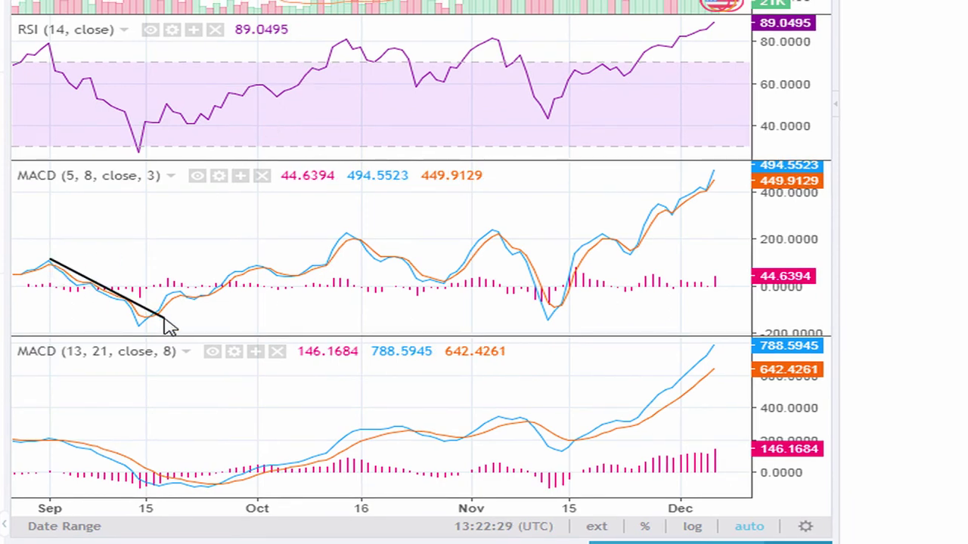
{"action": "left_click_drag", "start_coordinate": [47, 262], "coordinate": [165, 319]}
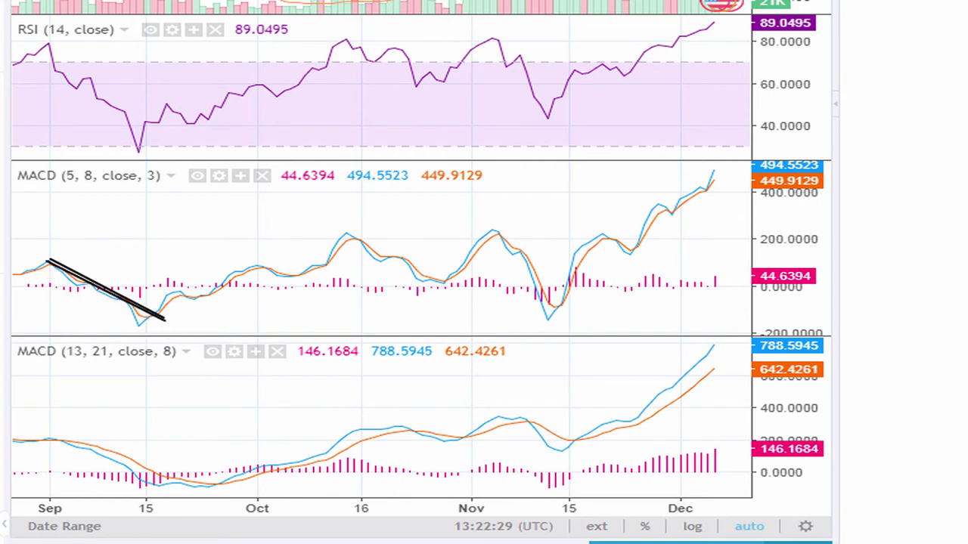
{"action": "left_click_drag", "start_coordinate": [141, 305], "coordinate": [171, 324]}
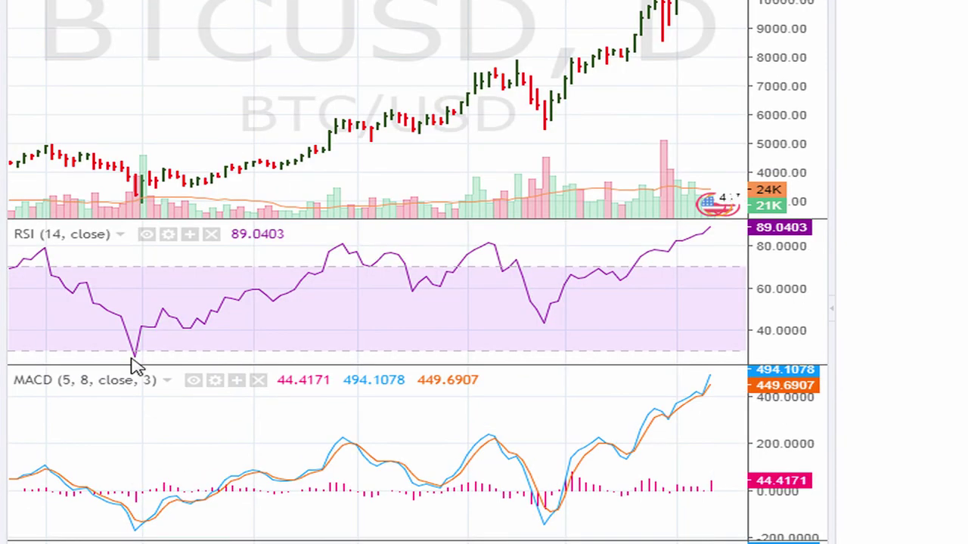
{"action": "left_click_drag", "start_coordinate": [44, 473], "coordinate": [151, 522]}
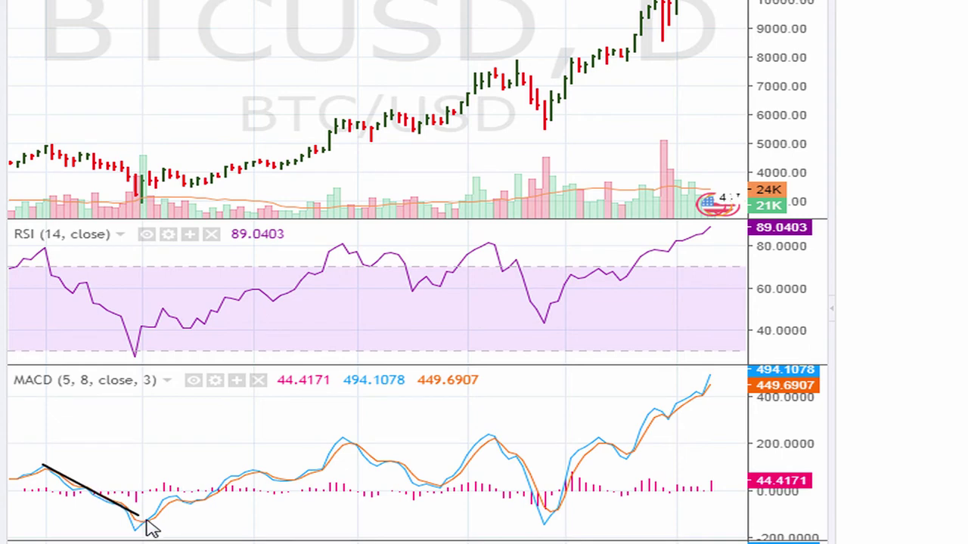
{"action": "left_click_drag", "start_coordinate": [43, 463], "coordinate": [85, 476]}
{"action": "left_click_drag", "start_coordinate": [133, 511], "coordinate": [167, 528]}
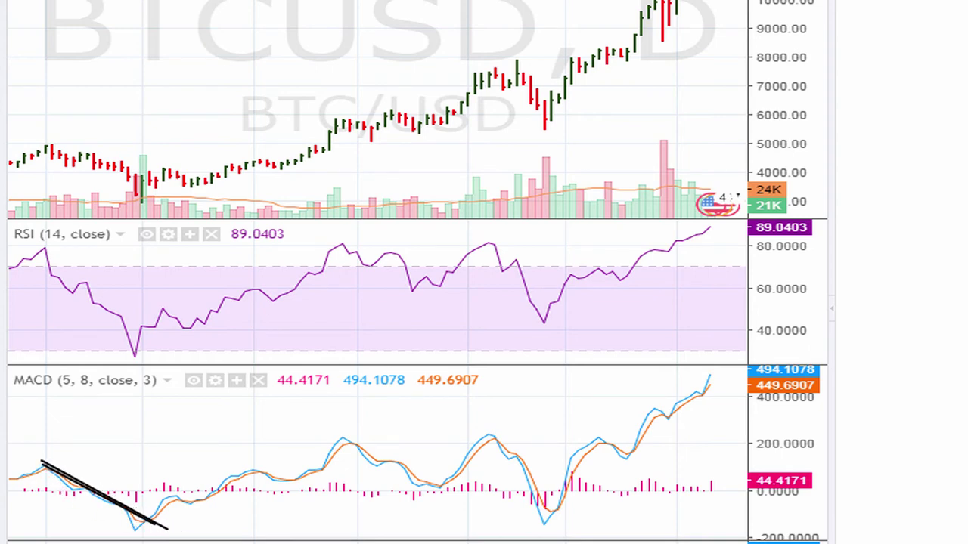
{"action": "mouse_move", "coordinate": [139, 519]}
{"action": "left_mouse_down"}
{"action": "mouse_move", "coordinate": [170, 517]}
{"action": "mouse_move", "coordinate": [151, 522]}
{"action": "mouse_move", "coordinate": [167, 529]}
{"action": "left_mouse_up"}
{"action": "left_click_drag", "start_coordinate": [128, 180], "coordinate": [158, 198]}
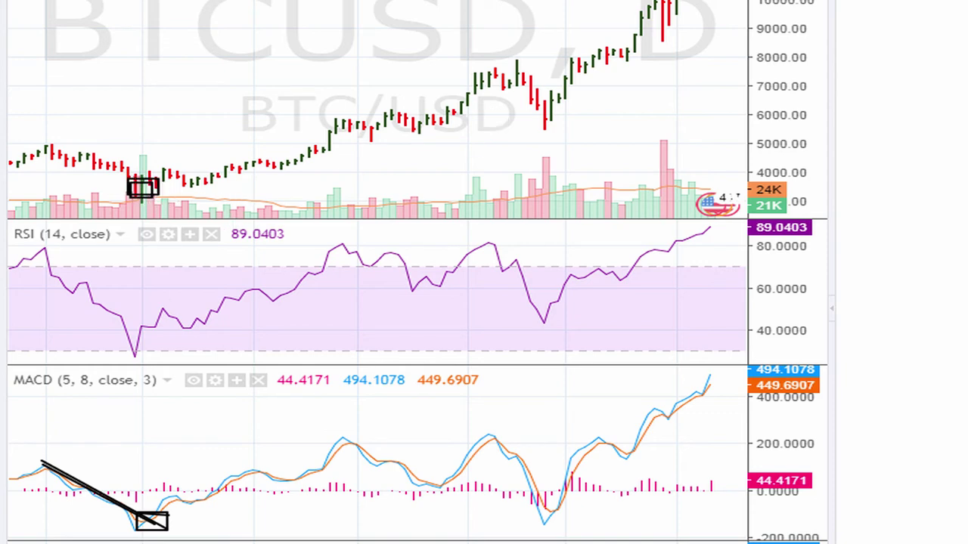
{"action": "mouse_move", "coordinate": [144, 178]}
{"action": "left_mouse_down"}
{"action": "mouse_move", "coordinate": [584, 2]}
{"action": "mouse_move", "coordinate": [540, 46]}
{"action": "mouse_move", "coordinate": [578, 5]}
{"action": "left_mouse_up"}
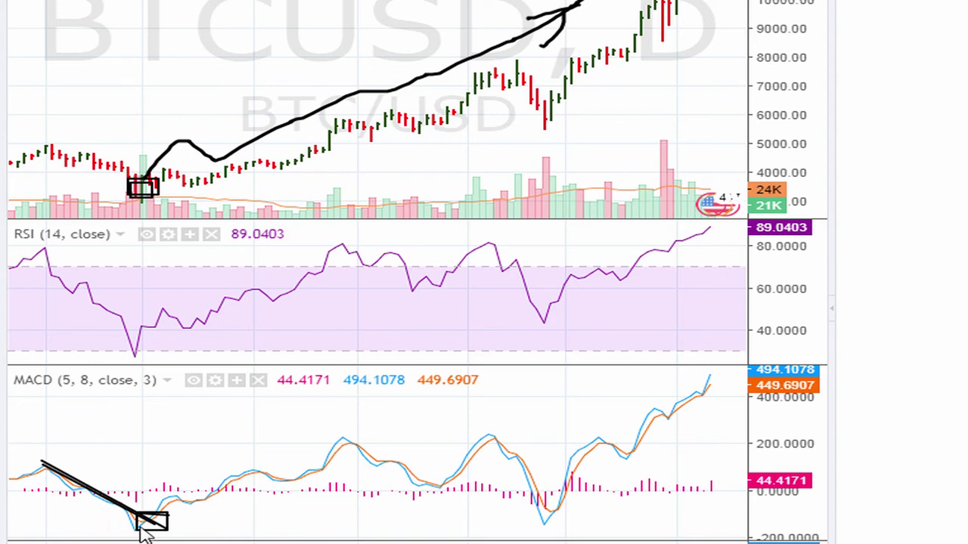
{"action": "mouse_move", "coordinate": [151, 519]}
{"action": "left_mouse_down"}
{"action": "mouse_move", "coordinate": [683, 510]}
{"action": "mouse_move", "coordinate": [765, 522]}
{"action": "left_mouse_up"}
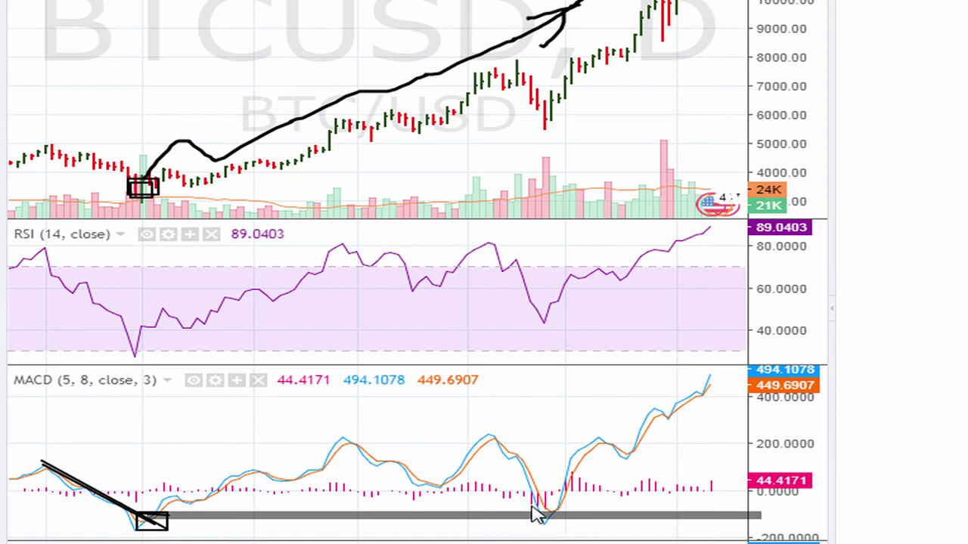
{"action": "left_click_drag", "start_coordinate": [527, 501], "coordinate": [575, 529]}
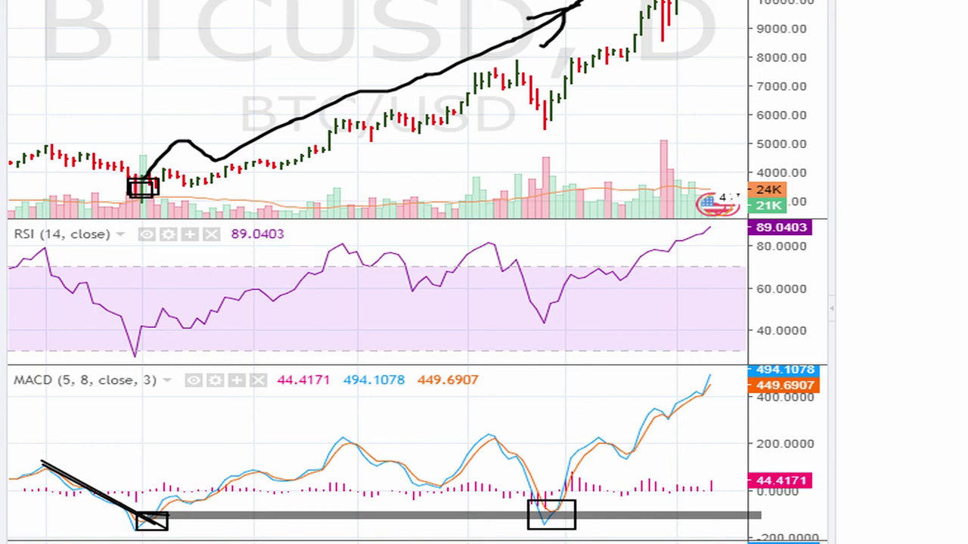
{"action": "left_click_drag", "start_coordinate": [611, 527], "coordinate": [574, 518]}
{"action": "left_click_drag", "start_coordinate": [578, 155], "coordinate": [552, 127]}
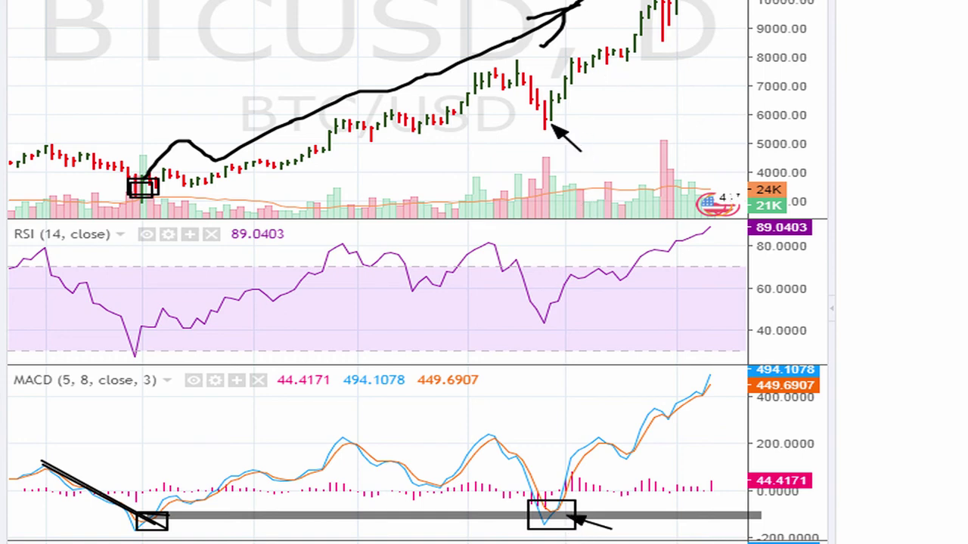
{"action": "key", "text": "Escape"}
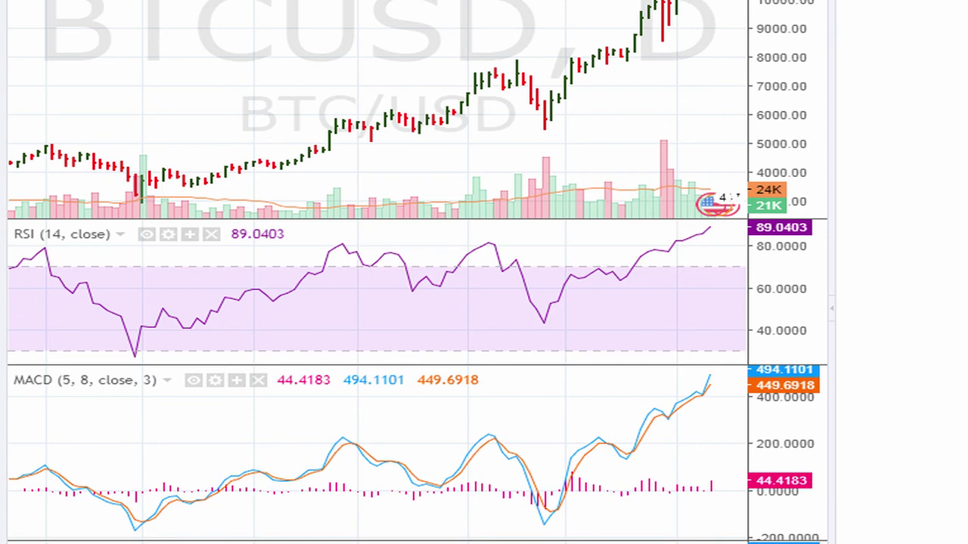
{"action": "mouse_move", "coordinate": [520, 478]}
{"action": "left_mouse_down"}
{"action": "mouse_move", "coordinate": [579, 501]}
{"action": "mouse_move", "coordinate": [595, 532]}
{"action": "mouse_move", "coordinate": [586, 530]}
{"action": "left_mouse_up"}
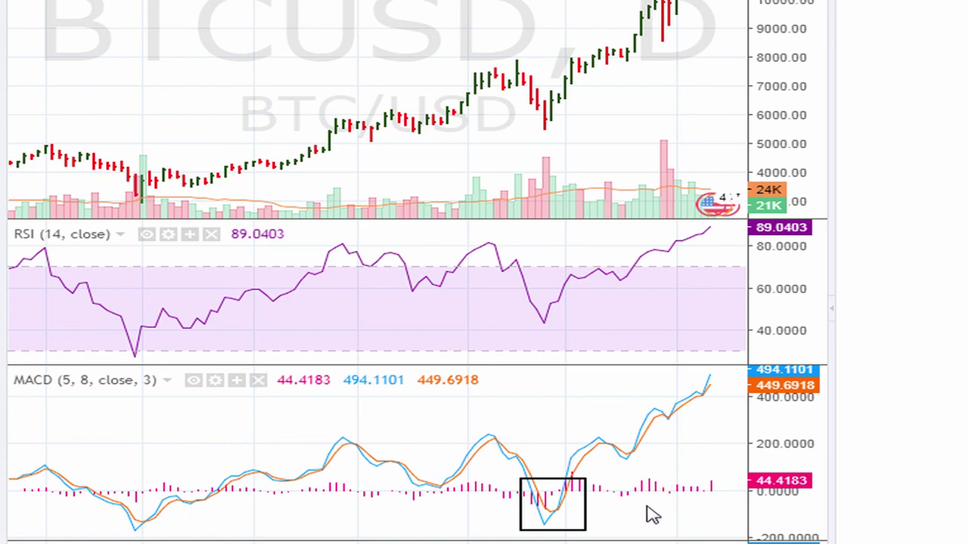
{"action": "left_click_drag", "start_coordinate": [525, 99], "coordinate": [577, 125]}
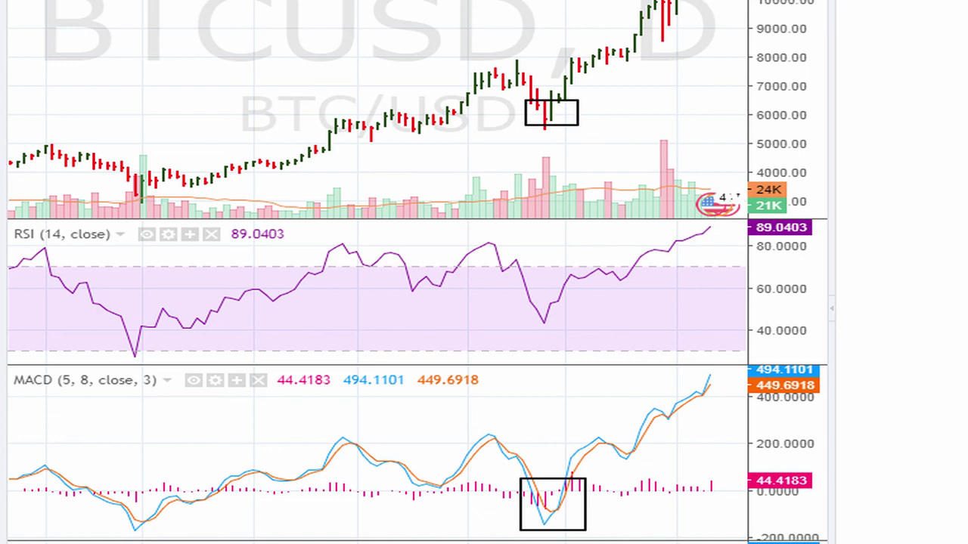